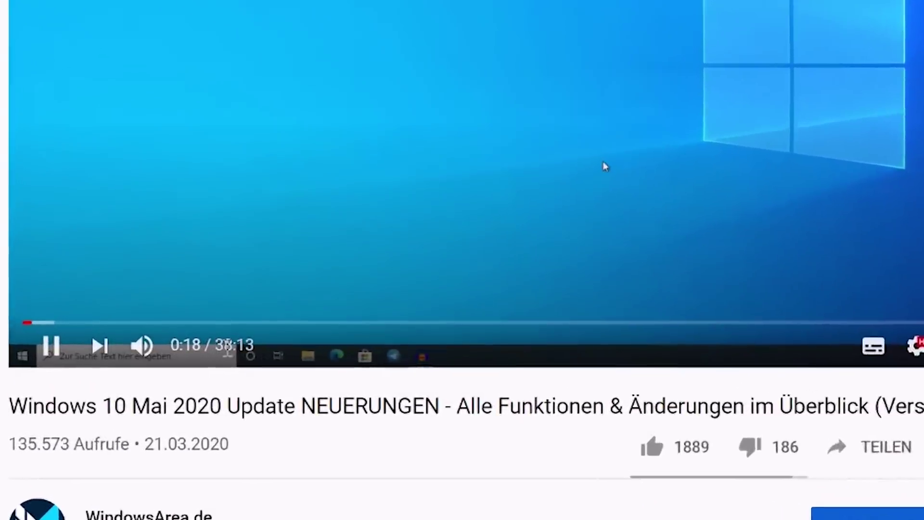
left_click_drag(212, 345, 256, 351)
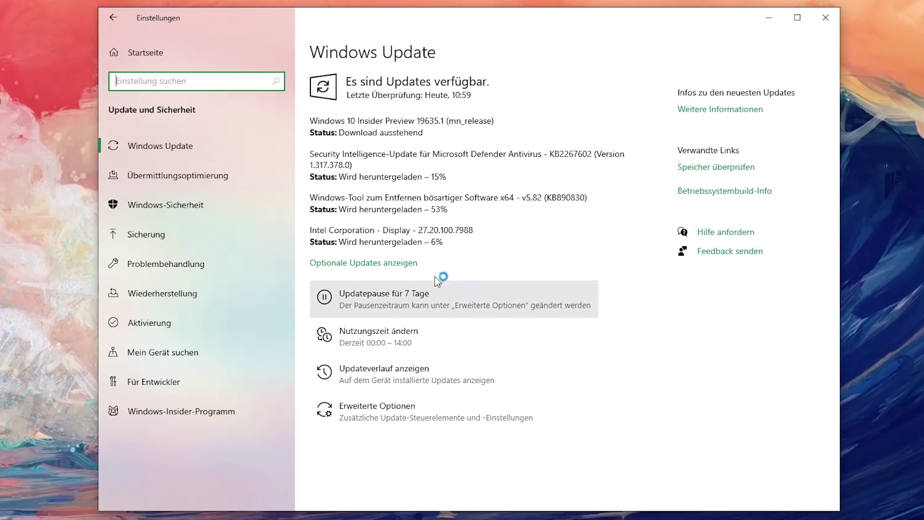
Download and install the optional driver update for the Intel Xeon E3-1200 v6/7th Gen Core Host Bridge/DRAM Registers.
left_click(394, 262)
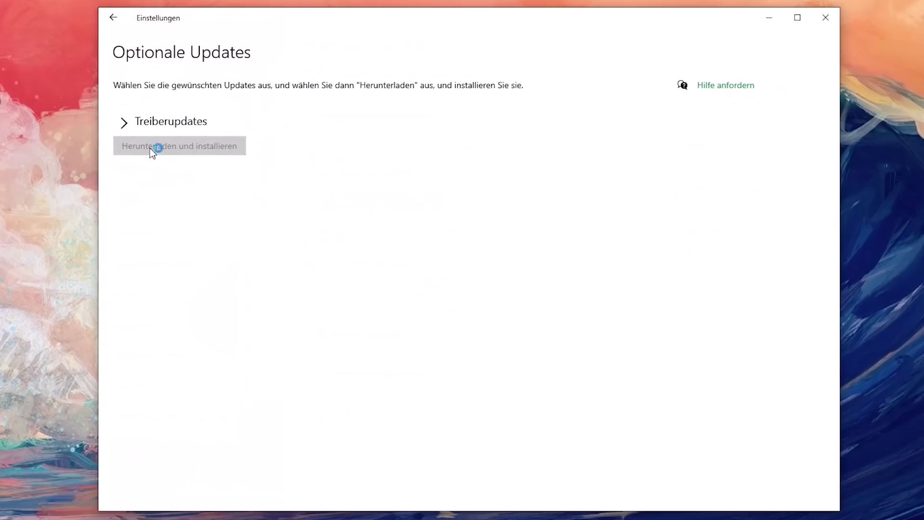
left_click(125, 123)
left_click(212, 170)
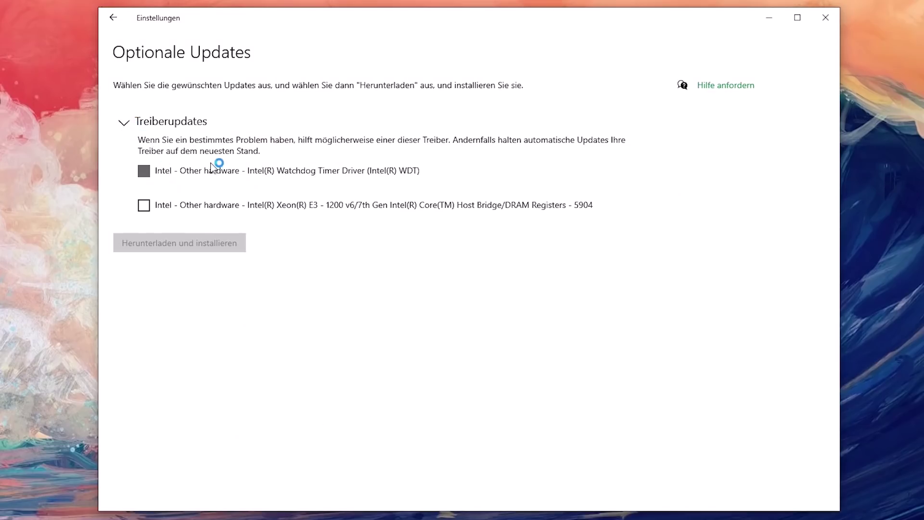
left_click(233, 173)
left_click(223, 207)
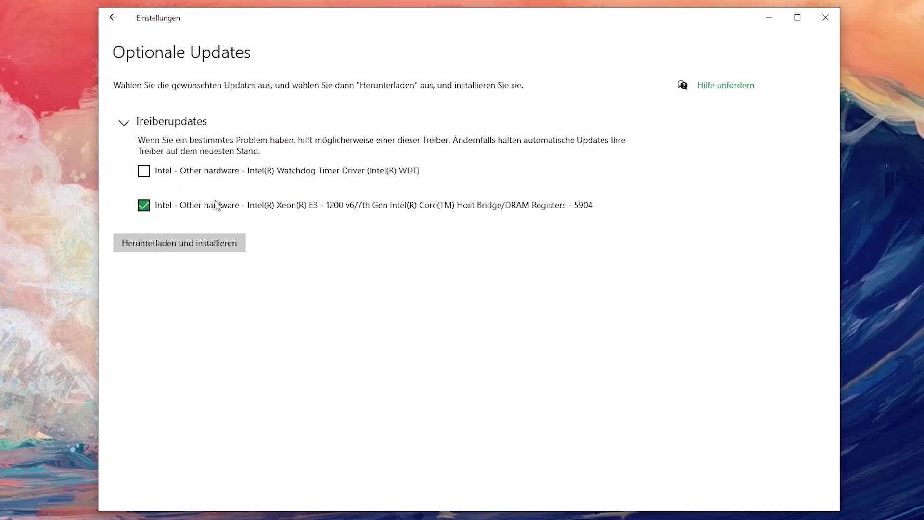
left_click(233, 246)
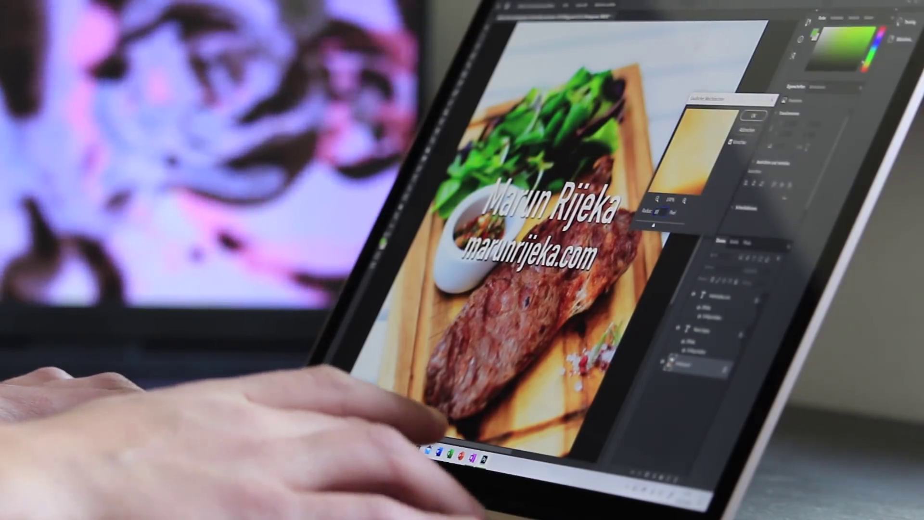
key("Return")
key("ctrl+minus")
key("ctrl+minus")
key("ctrl+0")
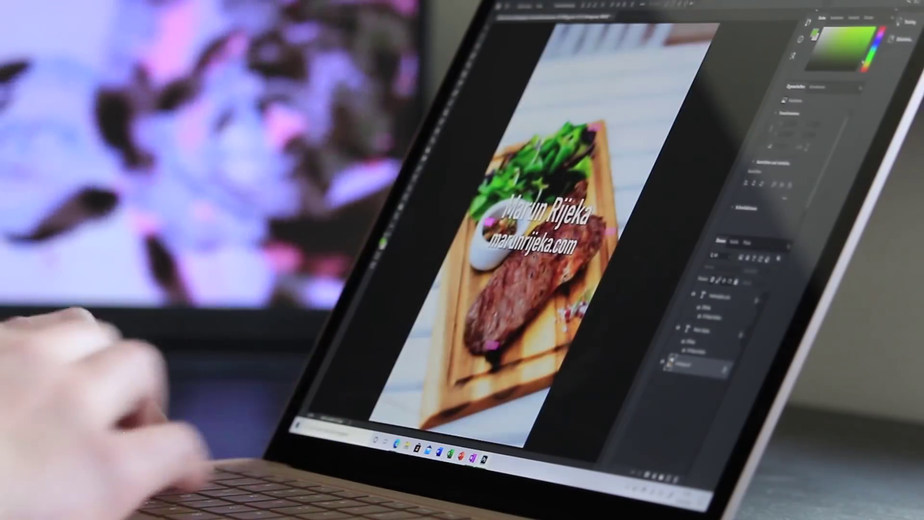
key("alt+Tab")
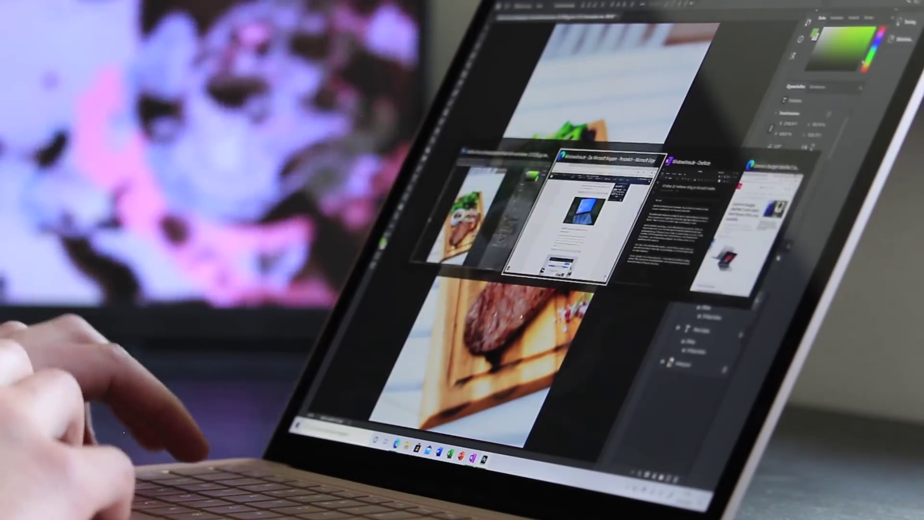
key("alt+Tab")
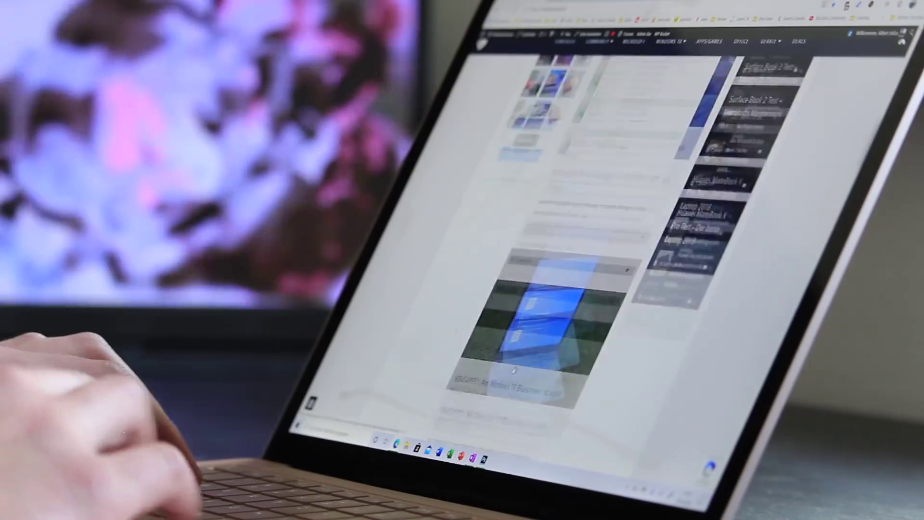
key("alt+Tab")
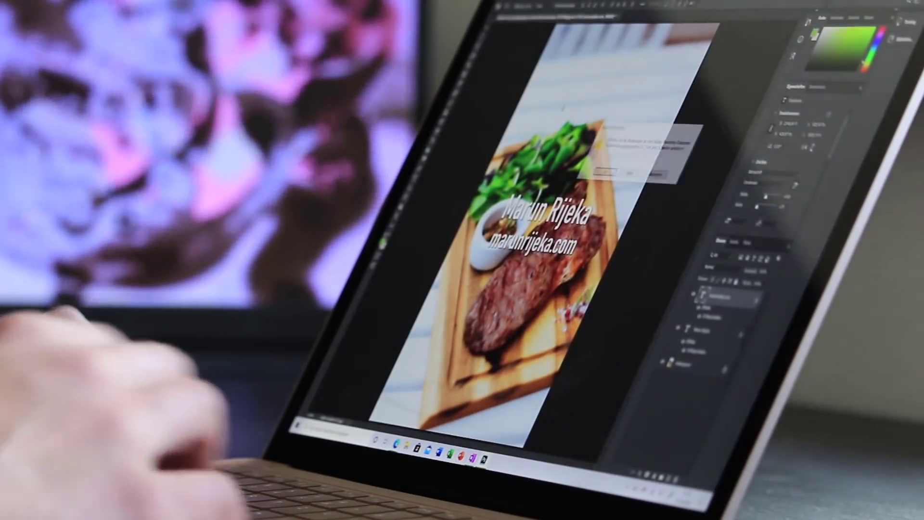
key("ctrl+w")
key("n")
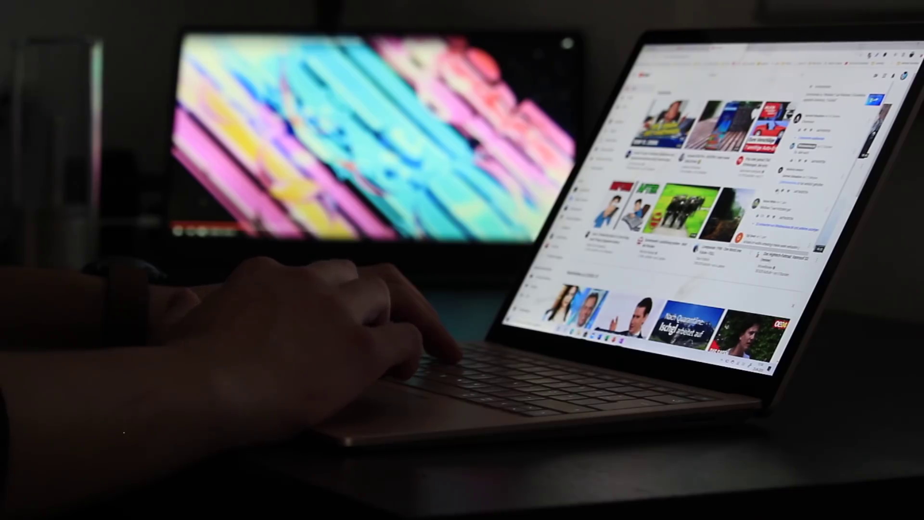
key("Escape")
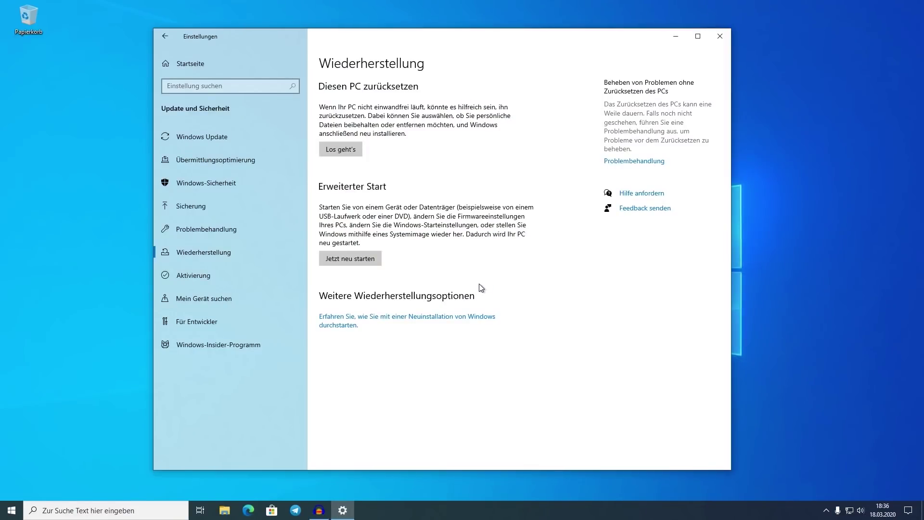
View the Windows reinstallation choices for resetting this PC while keeping personal files, leaving without starting the reset.
left_click(341, 152)
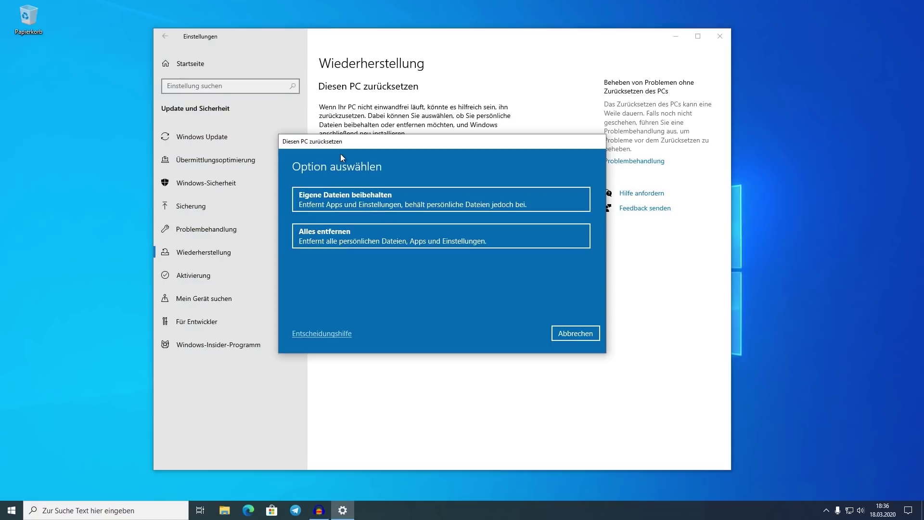
left_click(362, 200)
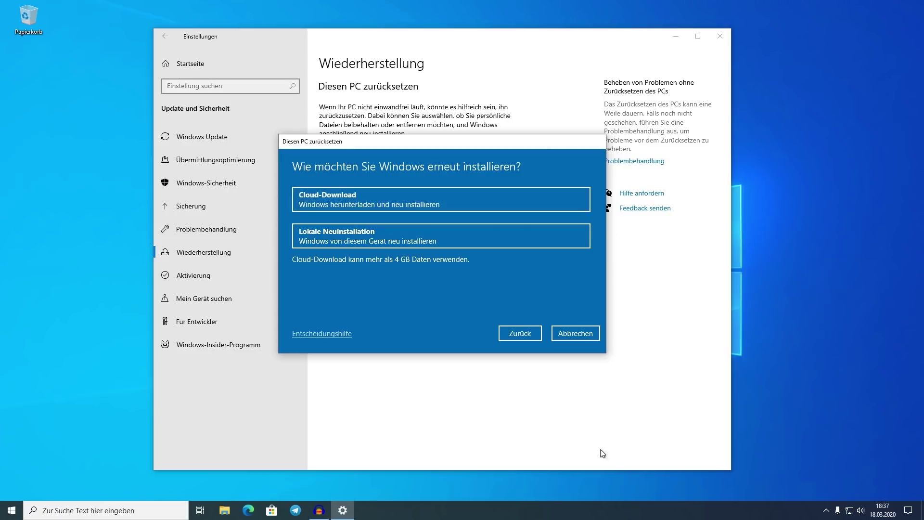
left_click(575, 335)
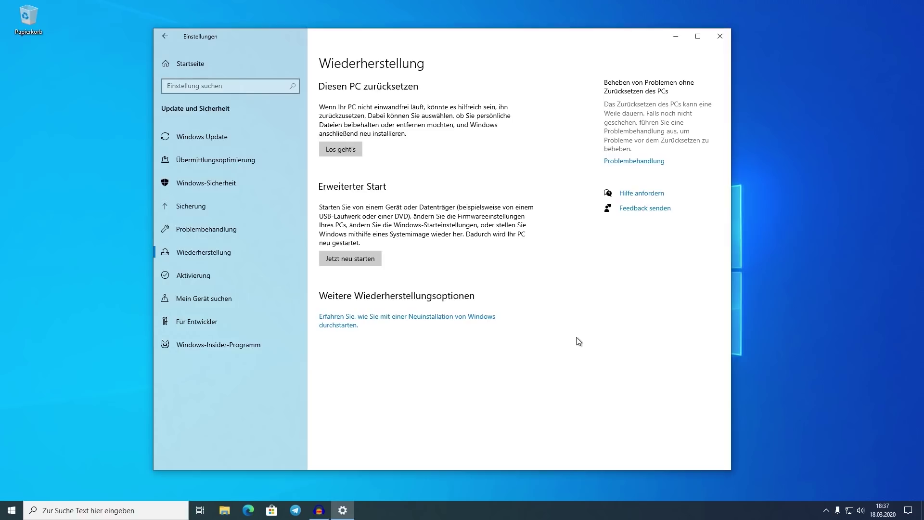
left_click(276, 65)
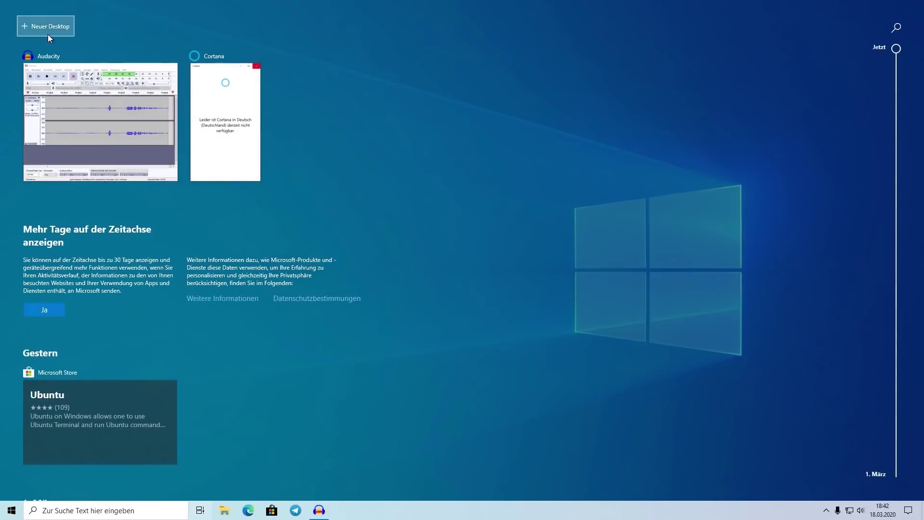
Create a second virtual desktop and rename it with the owner's first name in possessive form followed by "Bananensammlung".
left_click(48, 34)
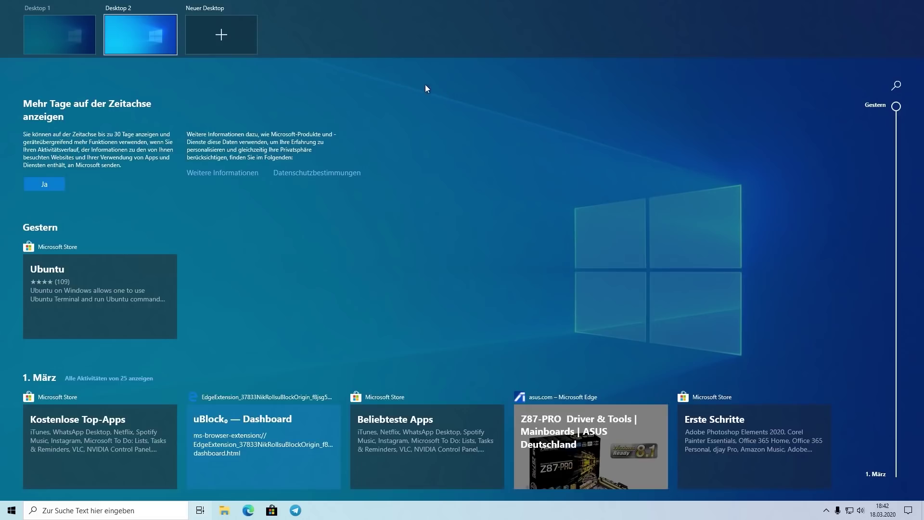
key("F2")
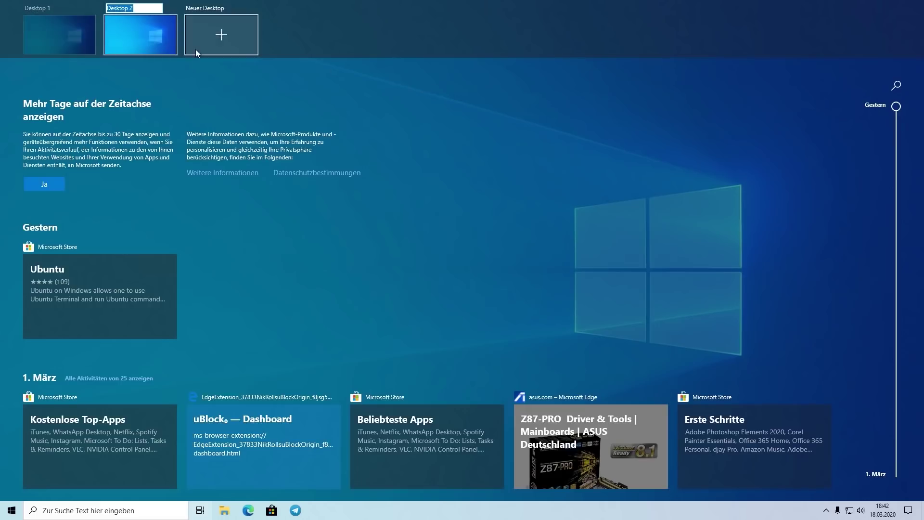
type("Alberts bana")
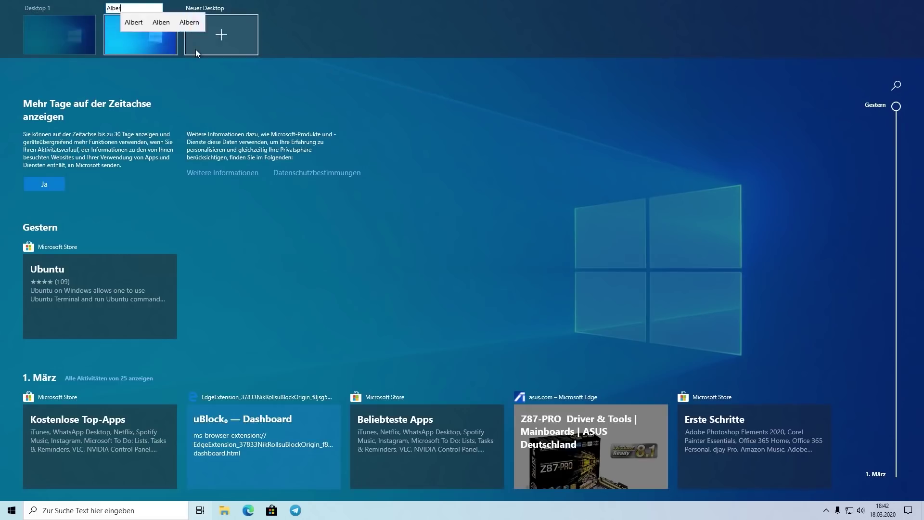
key("BackSpace")
key("BackSpace")
key("BackSpace")
key("BackSpace")
type("Banensamm")
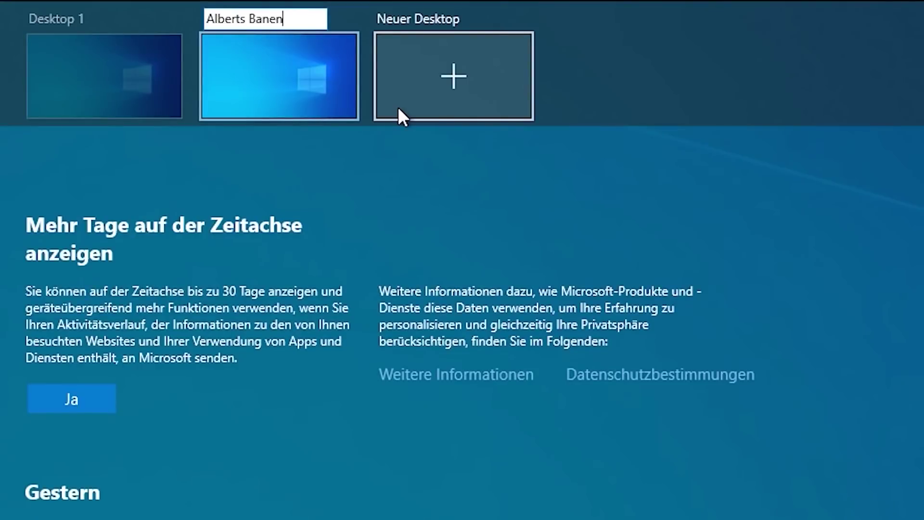
key("BackSpace")
key("BackSpace")
type("anensammlun")
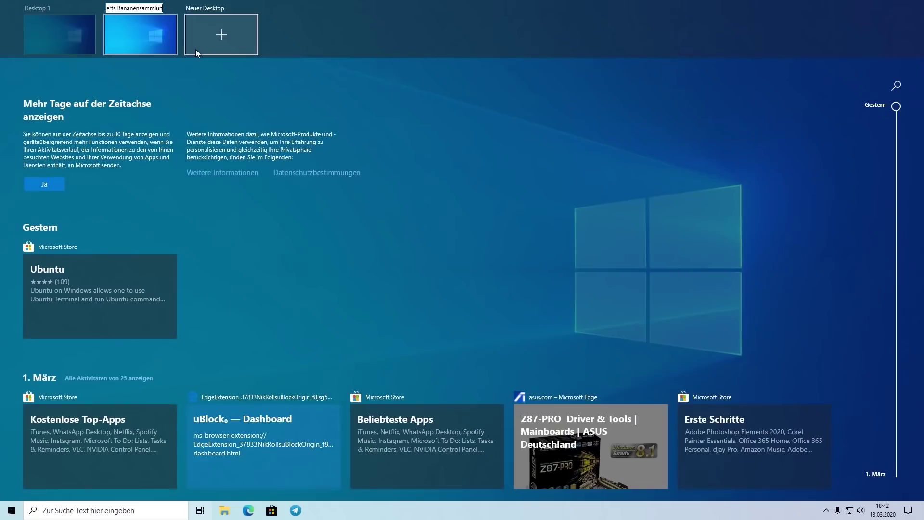
type("g")
key("Return")
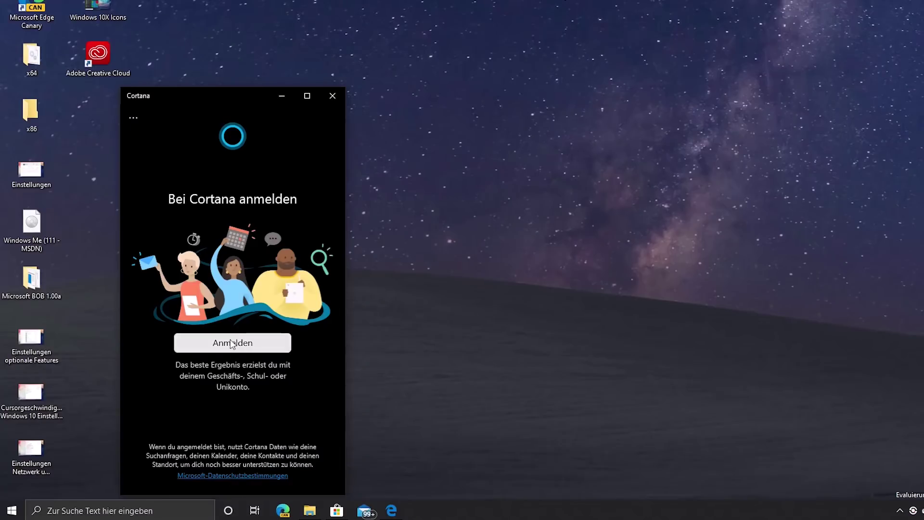
Sign in to Cortana with the suggested Microsoft account and agree to its access to personal data.
left_click(230, 341)
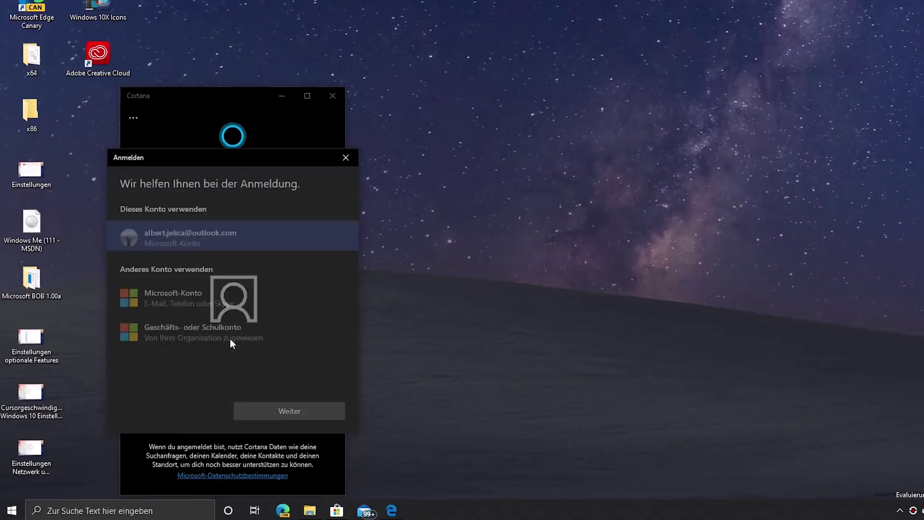
left_click(271, 404)
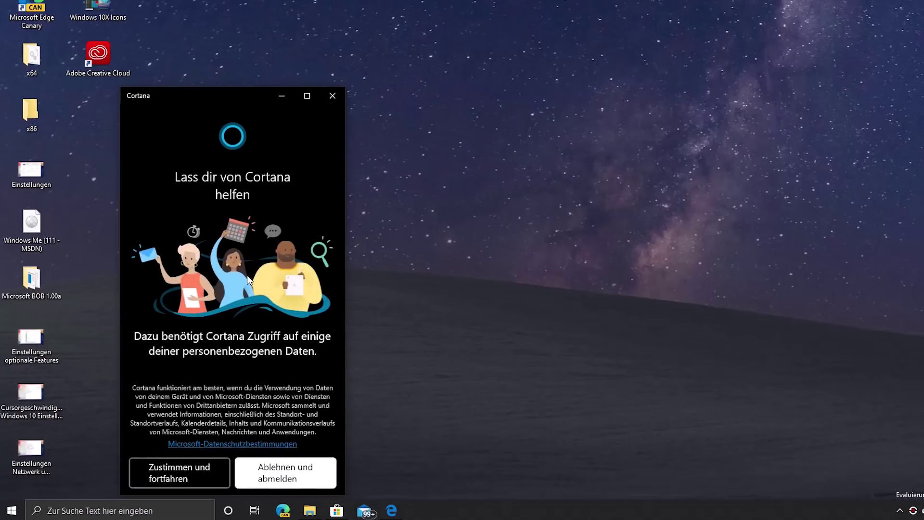
left_click(183, 478)
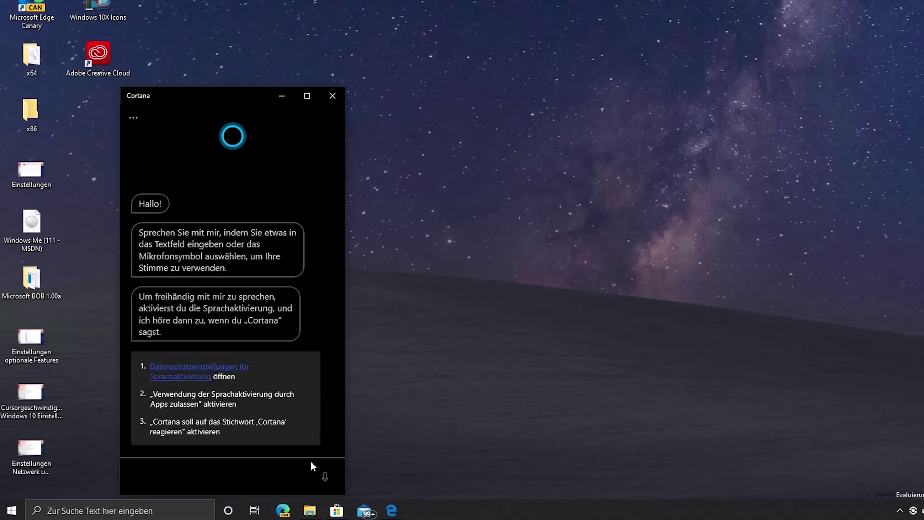
Ask Cortana by voice "Erzähle mir einen katzenwitz" and move its window across to the right of the desktop.
left_click(326, 477)
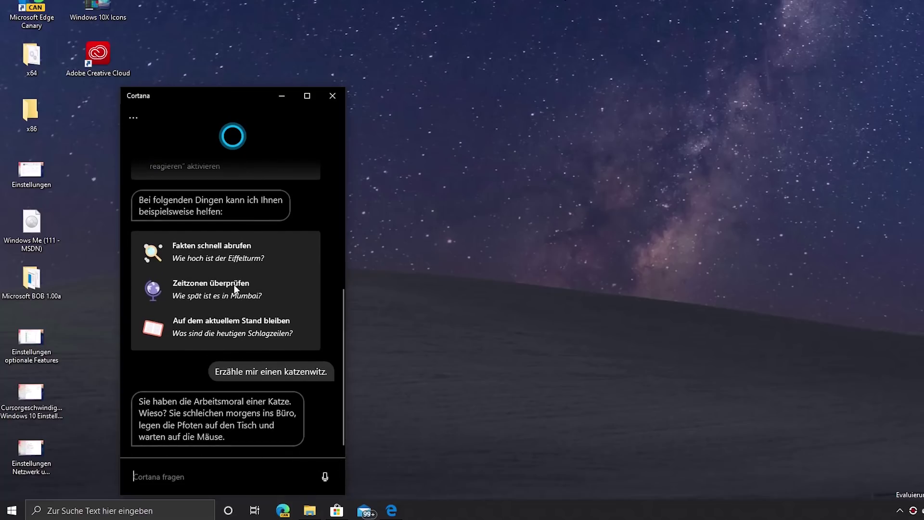
left_click_drag(232, 93, 787, 91)
left_click(689, 117)
left_click(710, 178)
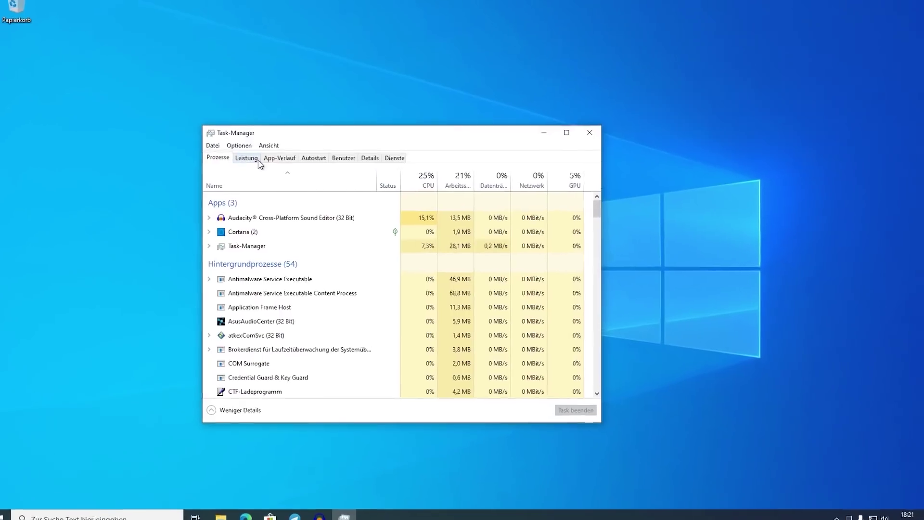
Examine the performance details of the physical drives, comparing the drive types of Datenträger 0, 1 and 2.
left_click(254, 159)
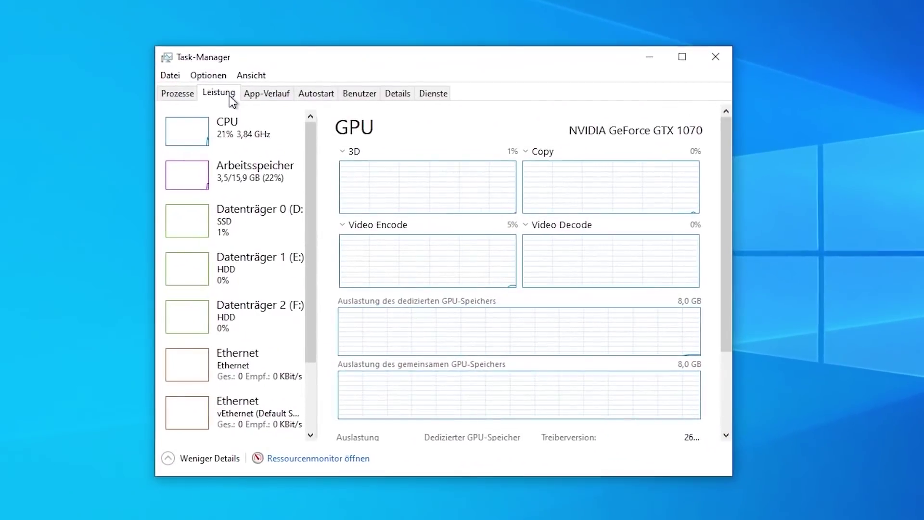
left_click(241, 232)
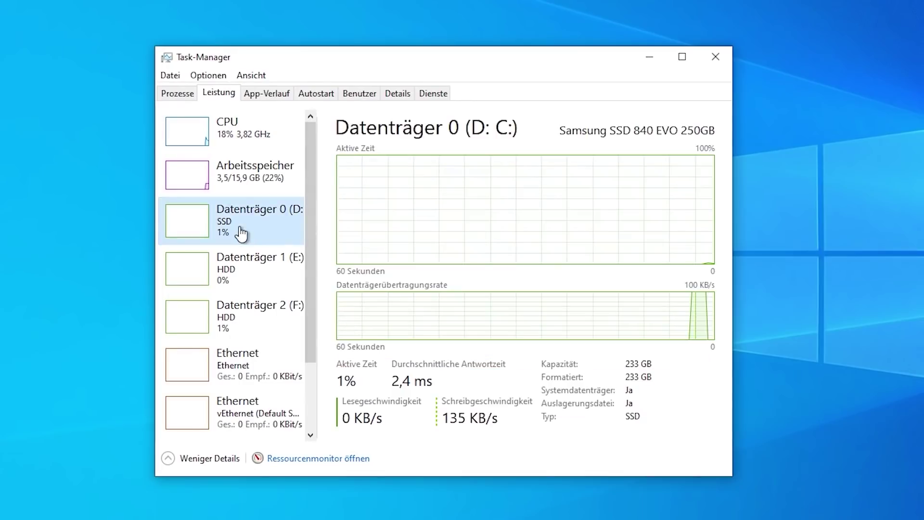
left_click(245, 260)
left_click(265, 315)
left_click(241, 283)
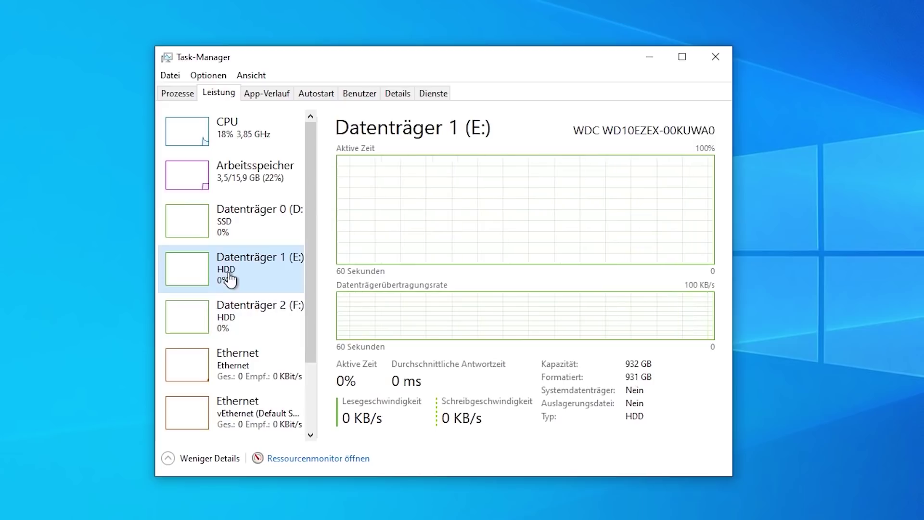
left_click(234, 238)
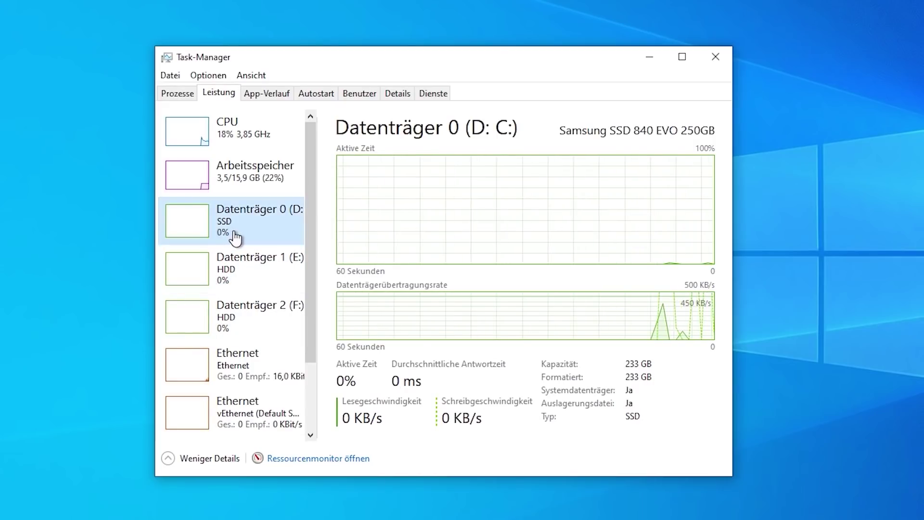
left_click(263, 276)
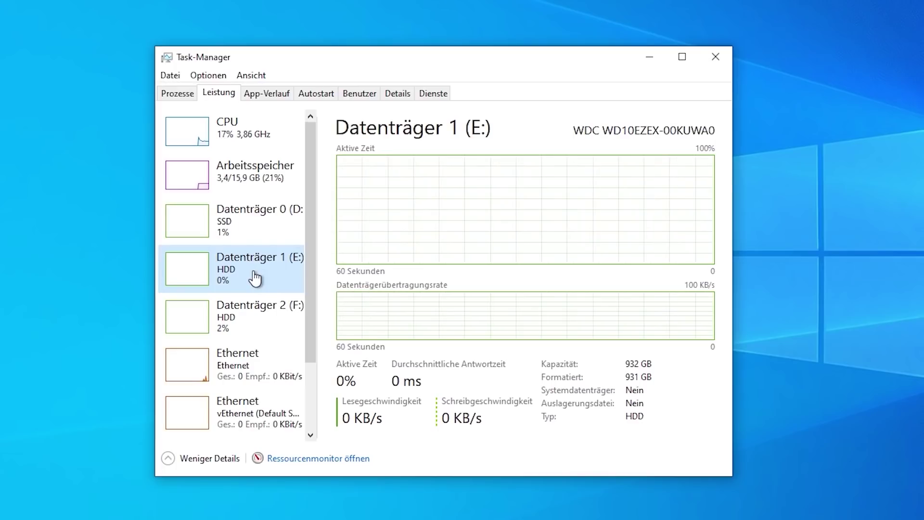
key("Up")
View the performance details of GPU 0, including its temperature and the figures below the memory graphs.
left_click_drag(315, 264, 323, 347)
left_click(278, 419)
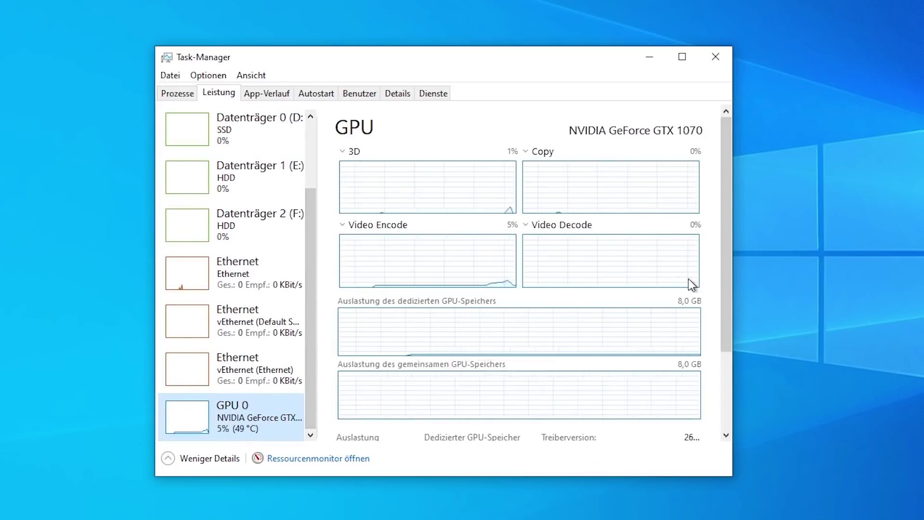
left_click_drag(726, 287, 724, 391)
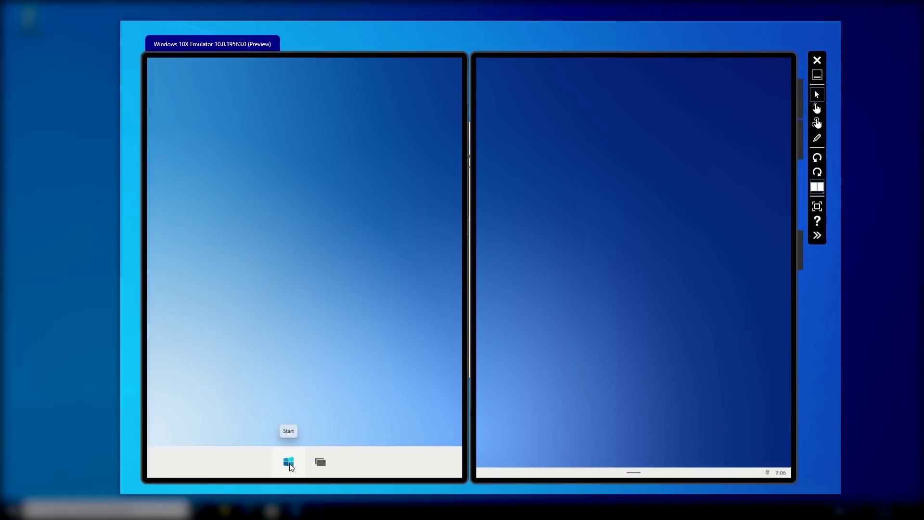
Open the Optionale Features page in the Apps settings and look through its list.
left_click(288, 462)
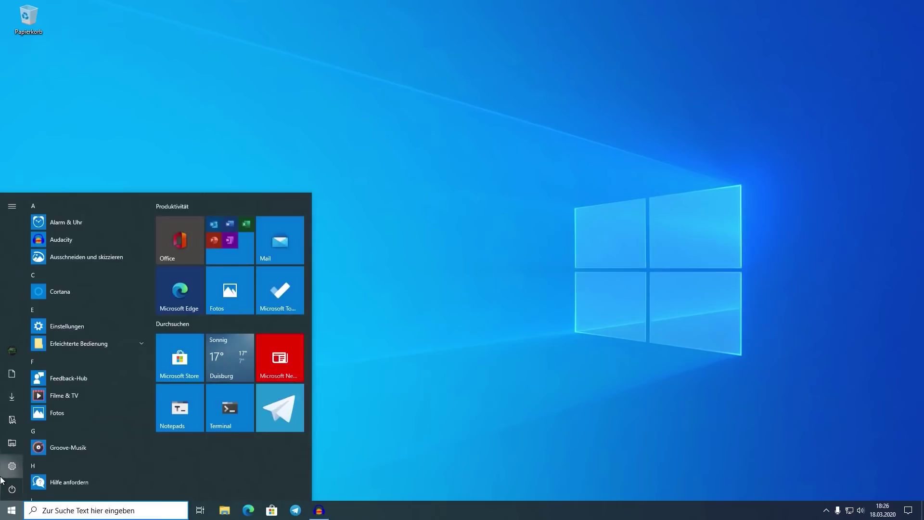
left_click(68, 325)
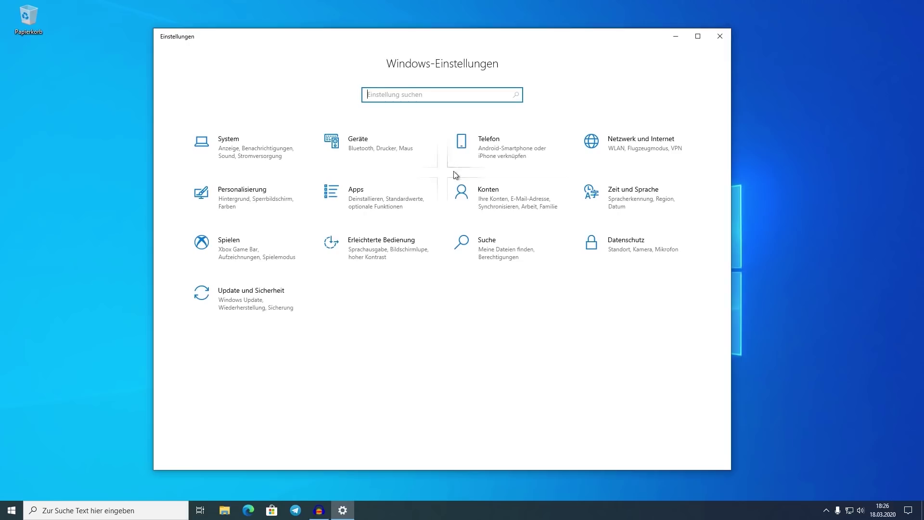
left_click(395, 207)
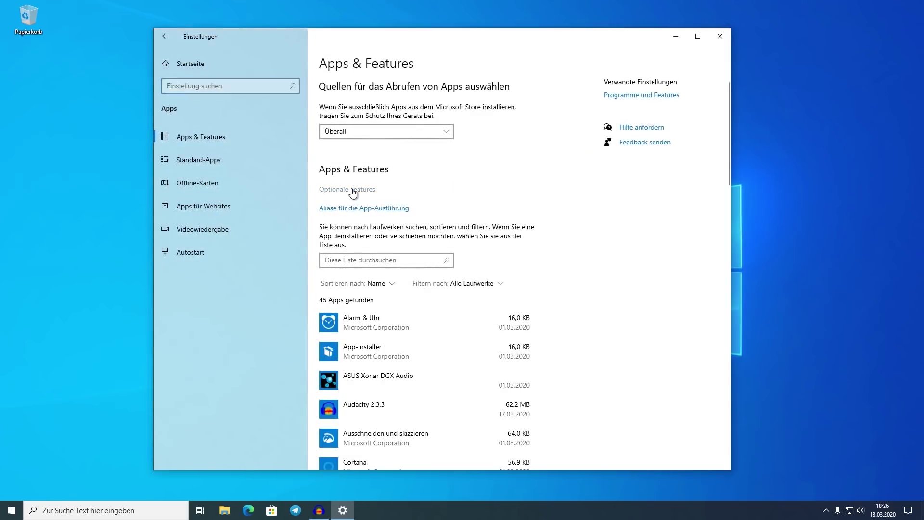
left_click(353, 189)
scroll(272, 279, "down", 3)
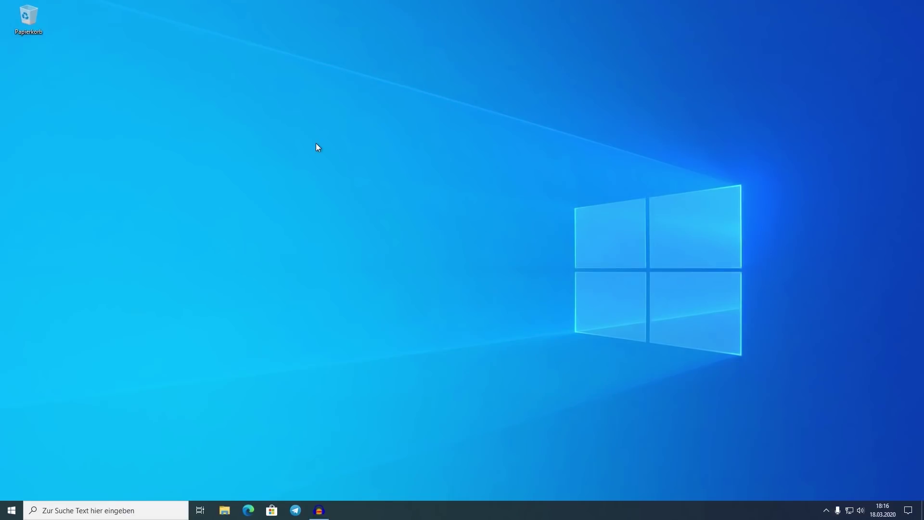
Open the Windows search settings and examine the SafeSearch and cloud content options under Berechtigungen & Verlauf.
key("super+s")
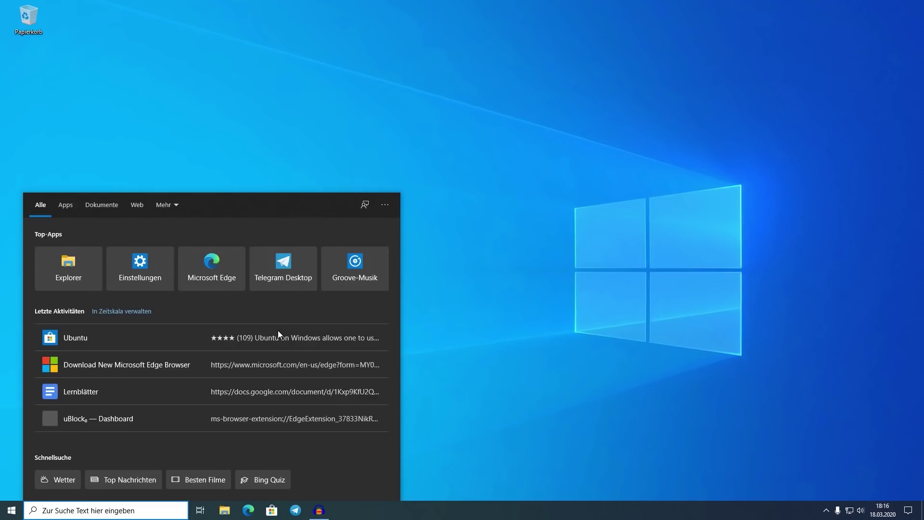
left_click(384, 207)
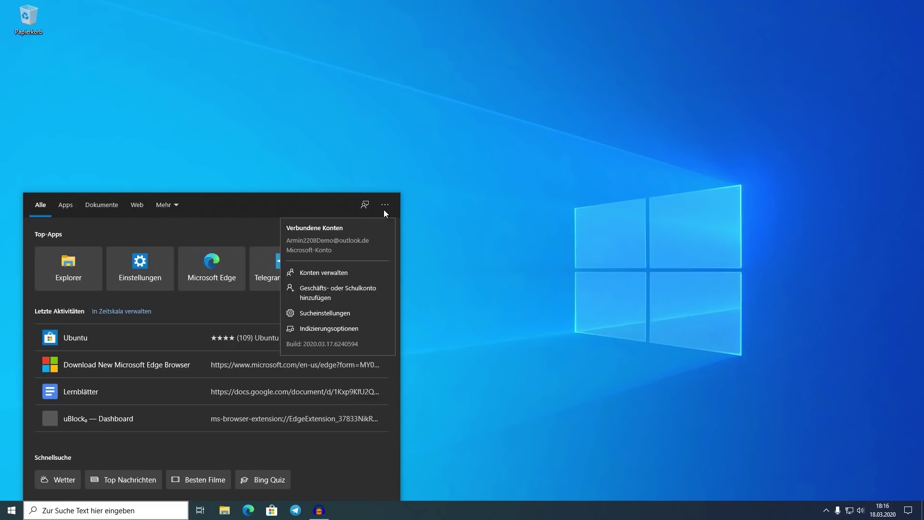
left_click(333, 312)
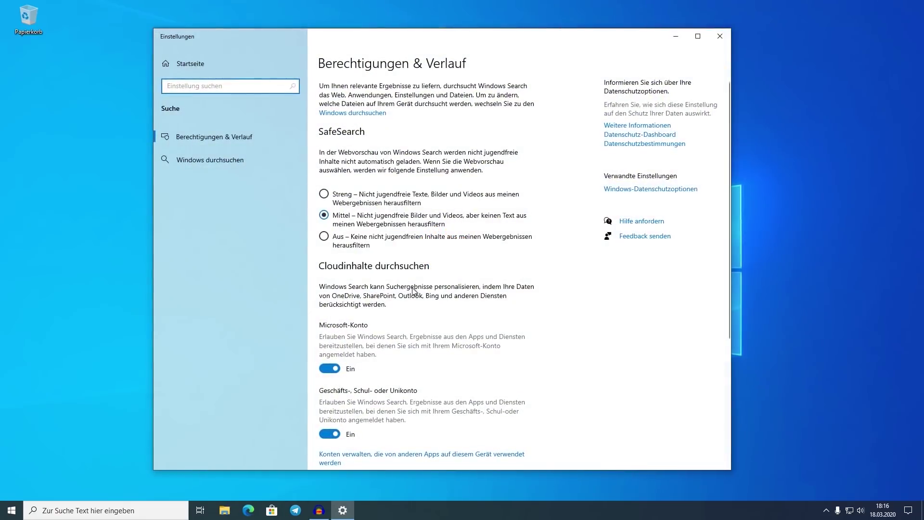
scroll(412, 290, "down", 4)
scroll(392, 316, "up", 4)
Examine the Windows durchsuchen settings, including the indexing status, file search modes and excluded folders.
left_click(242, 159)
scroll(559, 290, "down", 6)
scroll(559, 290, "up", 6)
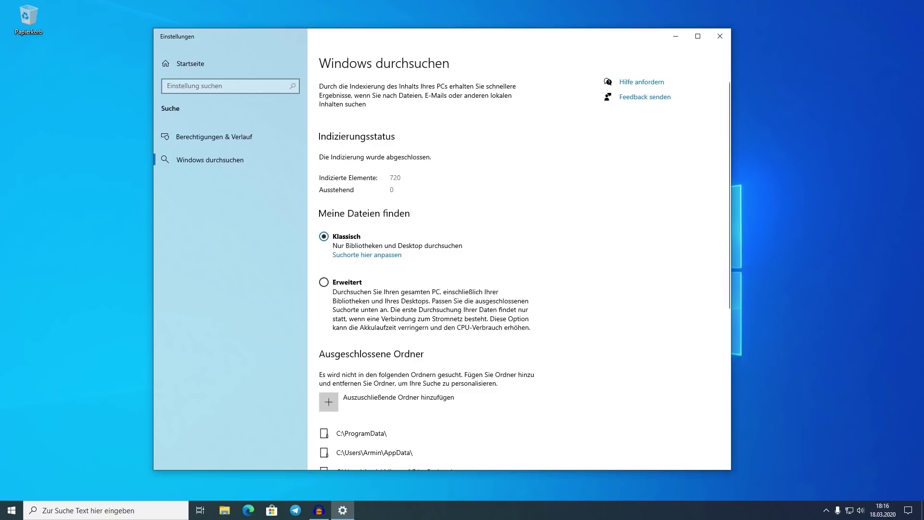
Open Windows search, switch it to the Dokumente category and dismiss the search window.
left_click(106, 510)
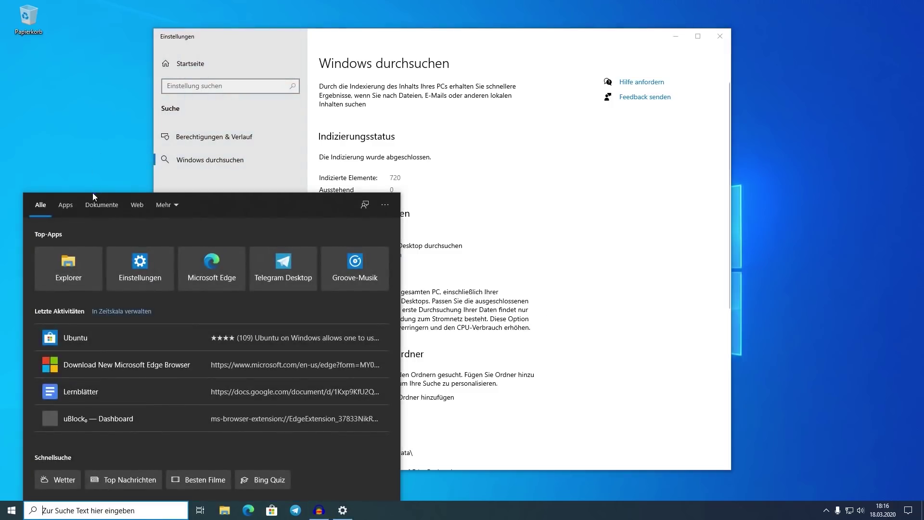
left_click(94, 206)
left_click(648, 345)
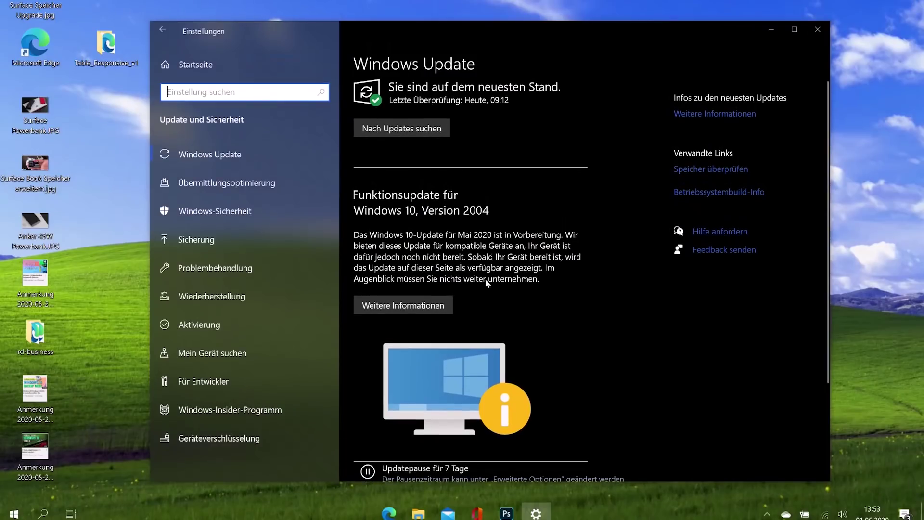
Read the Windows Update notice about the Windows 10, Version 2004 feature update, highlighting passages of its text.
left_click_drag(407, 243, 554, 279)
left_click(556, 280)
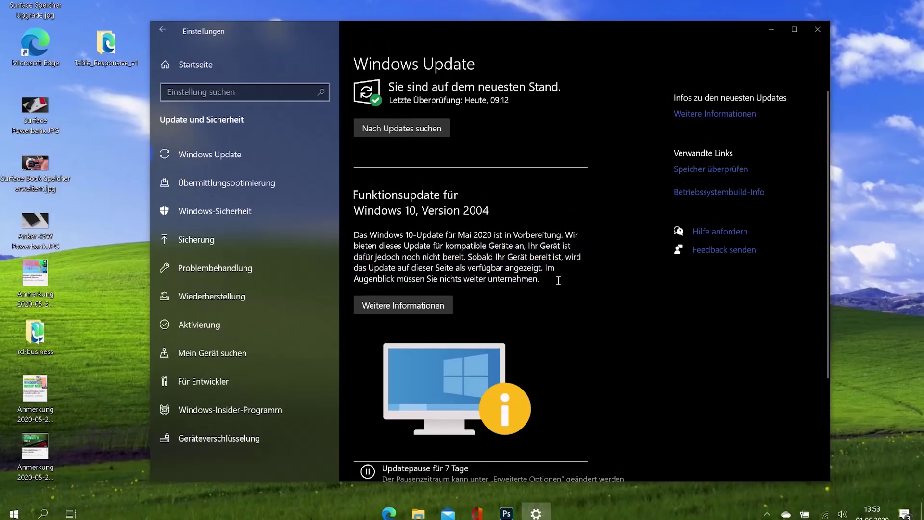
left_click_drag(468, 257, 559, 281)
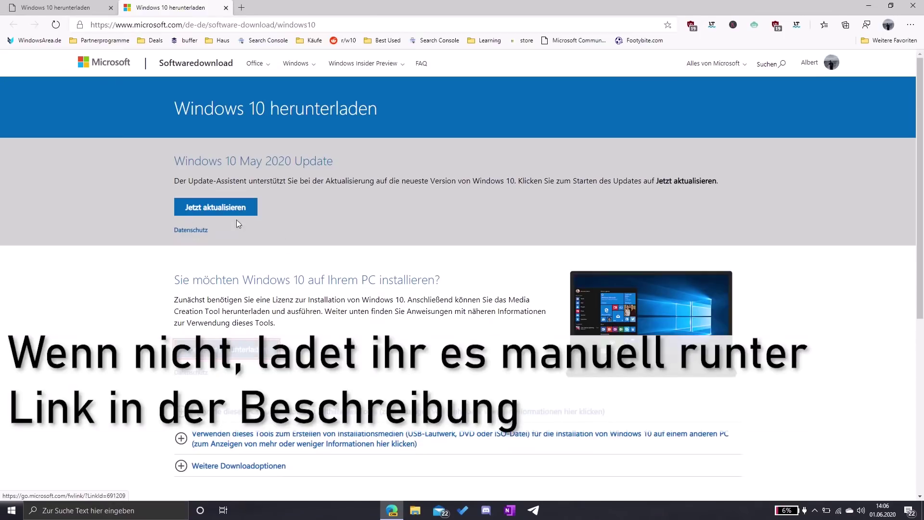
Download and run the Windows 10 Update Assistant from Microsoft's download page and start the update to version 2004.
left_click(226, 207)
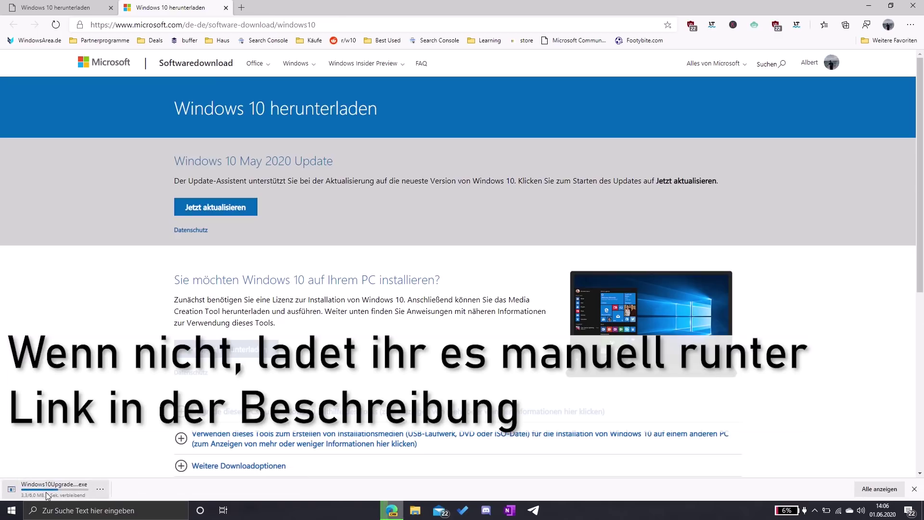
left_click(48, 493)
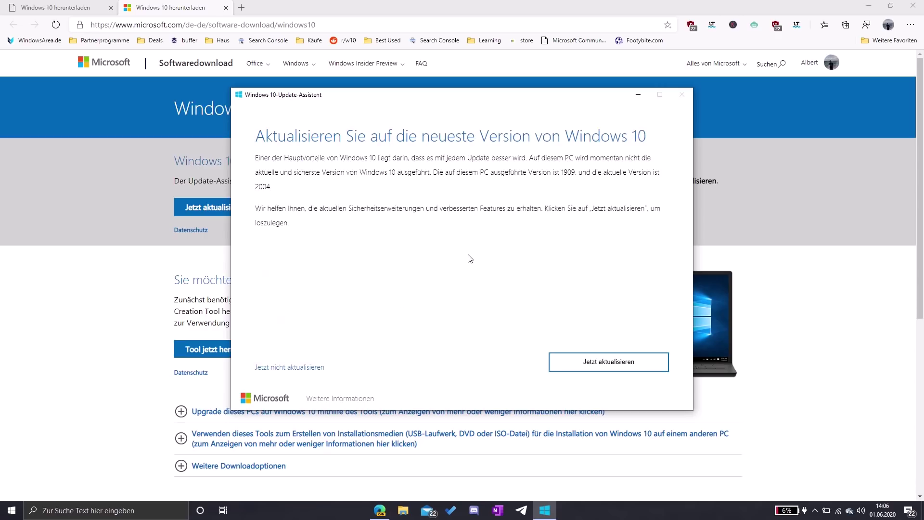
left_click(590, 367)
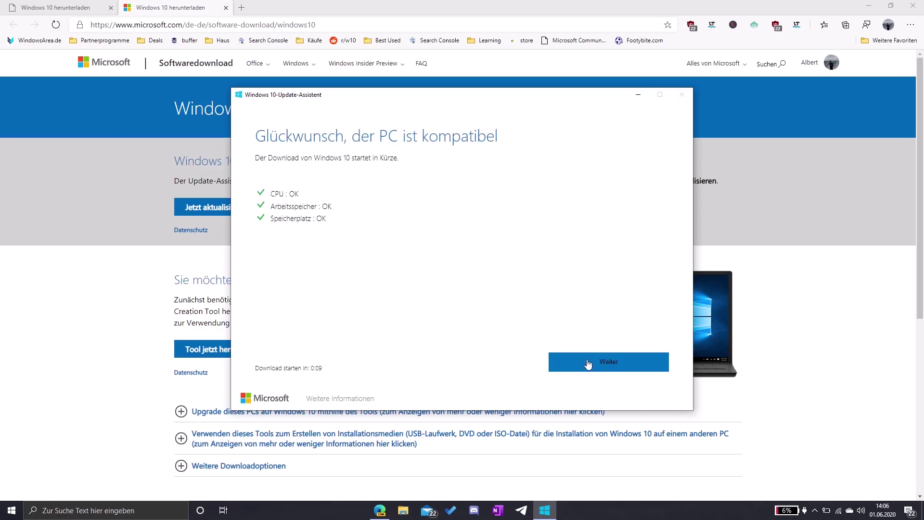
left_click(588, 364)
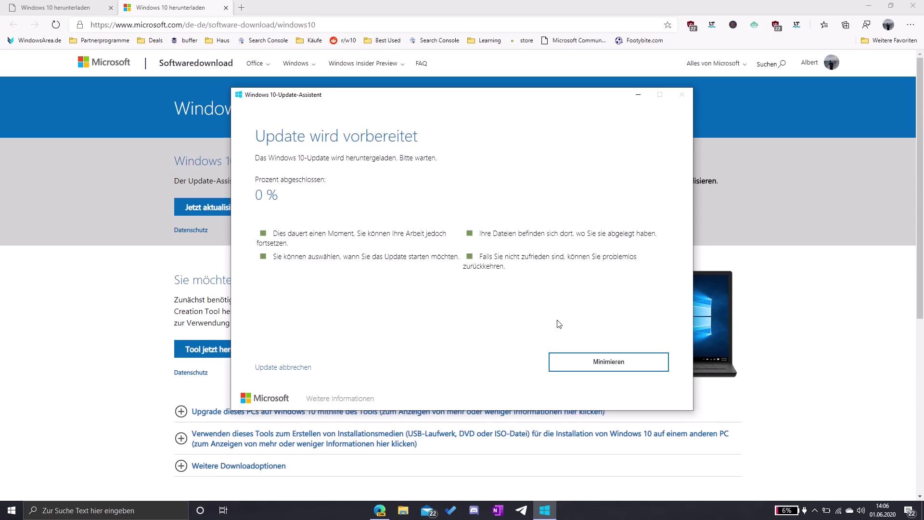